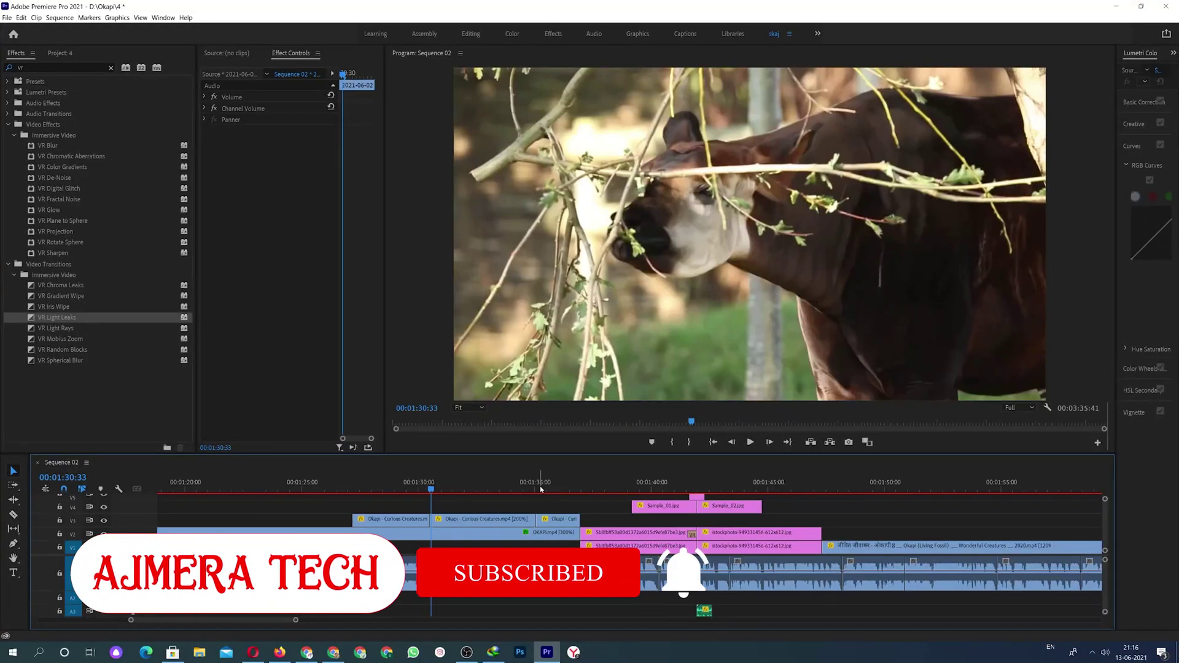
Move the playhead back to 00:01:30:23, where the GPU acceleration warning appears
{"action": "left_click", "coordinate": [427, 487]}
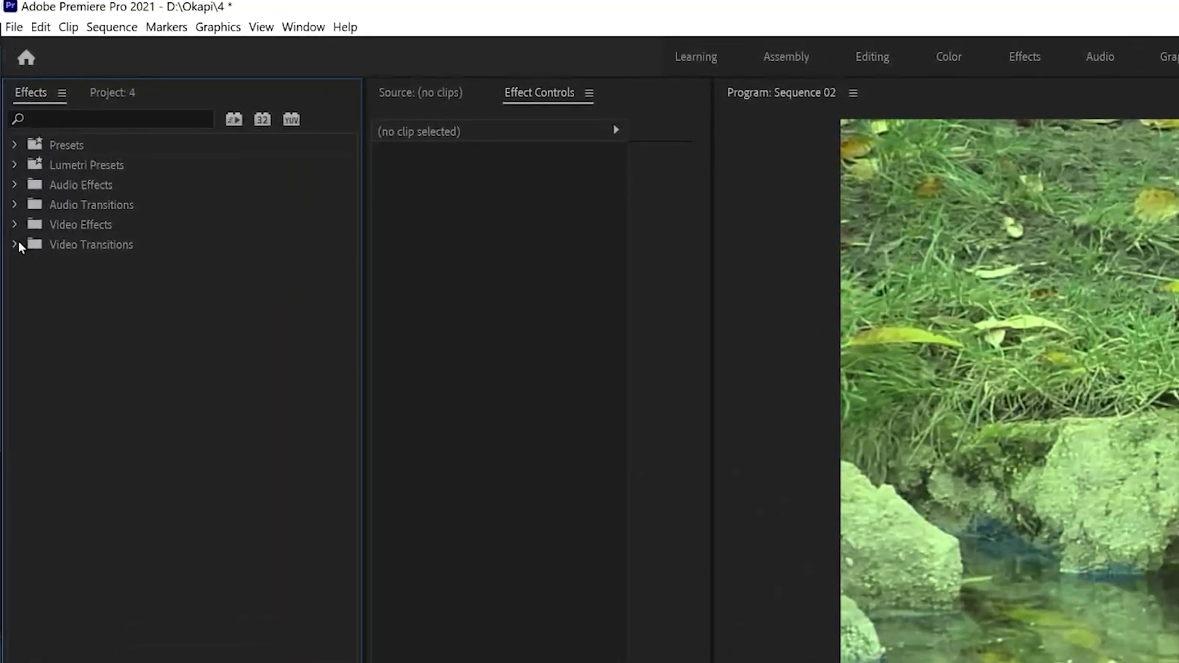
Apply VR Light Leaks from Video Transitions > Immersive Video to the Okapi clip and play it back
{"action": "left_click", "coordinate": [18, 243]}
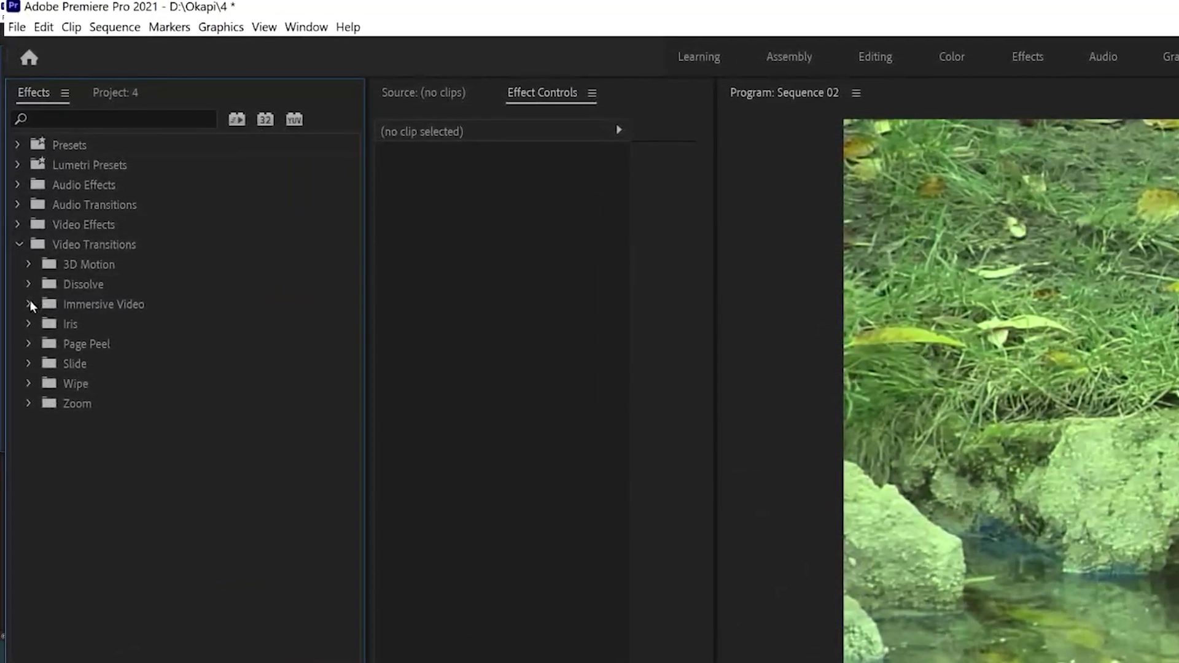
{"action": "left_click", "coordinate": [28, 303]}
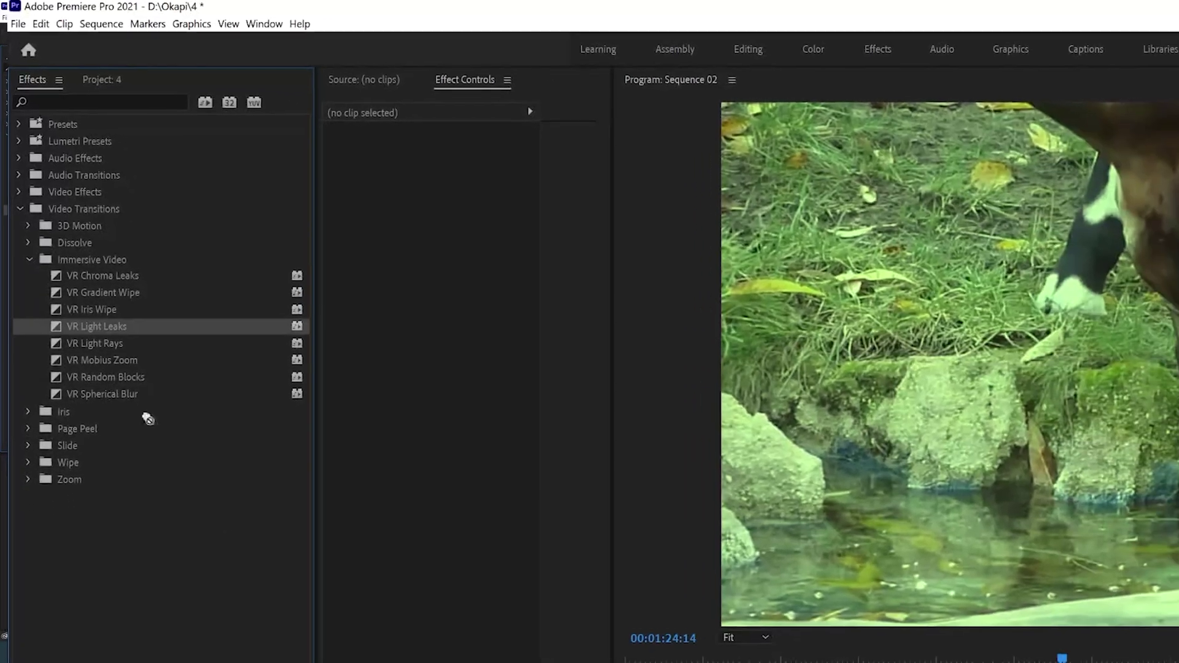
{"action": "left_click_drag", "start_coordinate": [148, 419], "coordinate": [491, 577]}
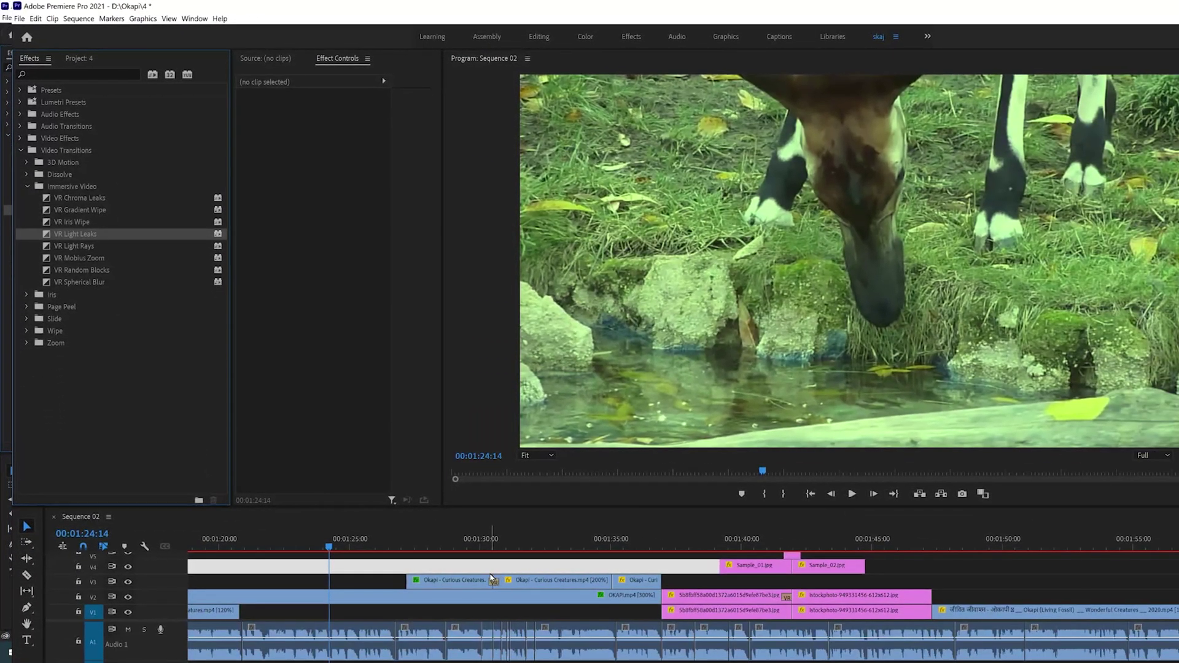
{"action": "key", "text": "space"}
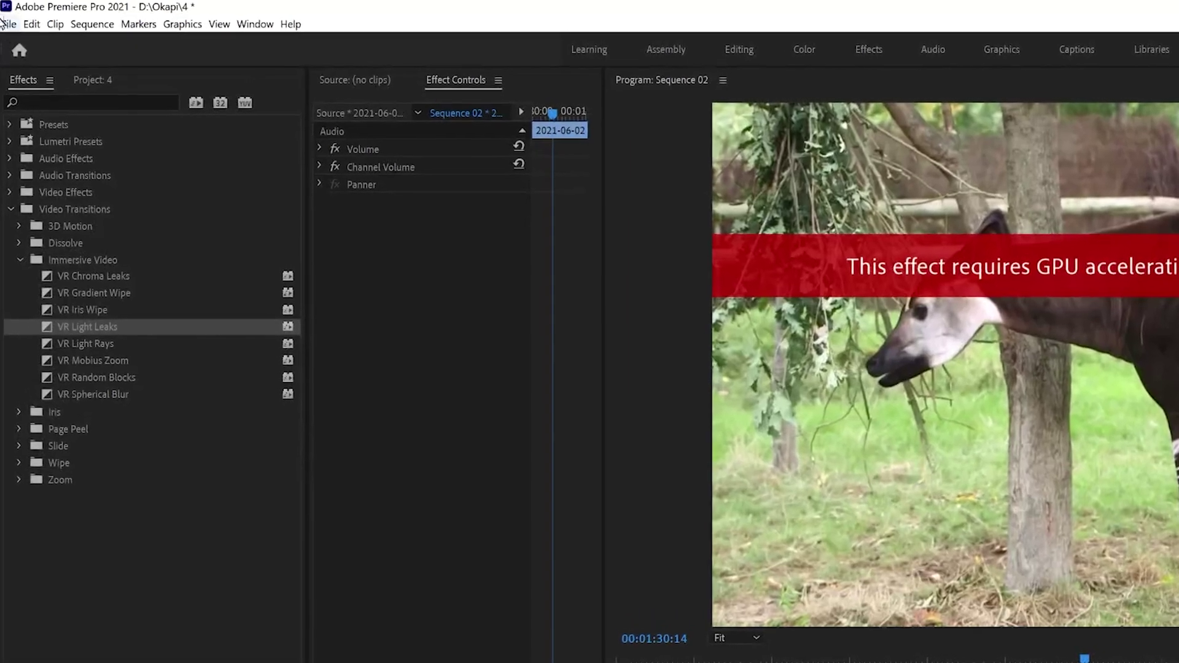
In Project Settings > General, switch the renderer to Mercury Playback Engine GPU Acceleration (CUDA) and confirm
{"action": "left_click", "coordinate": [8, 24]}
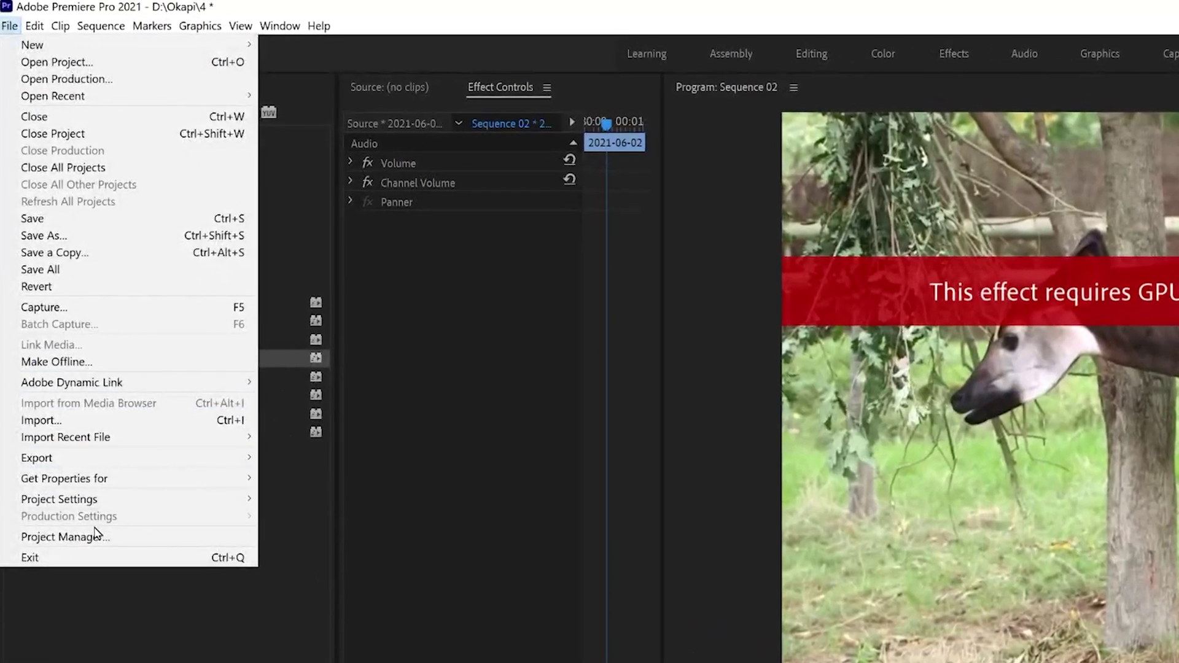
{"action": "mouse_move", "coordinate": [92, 498]}
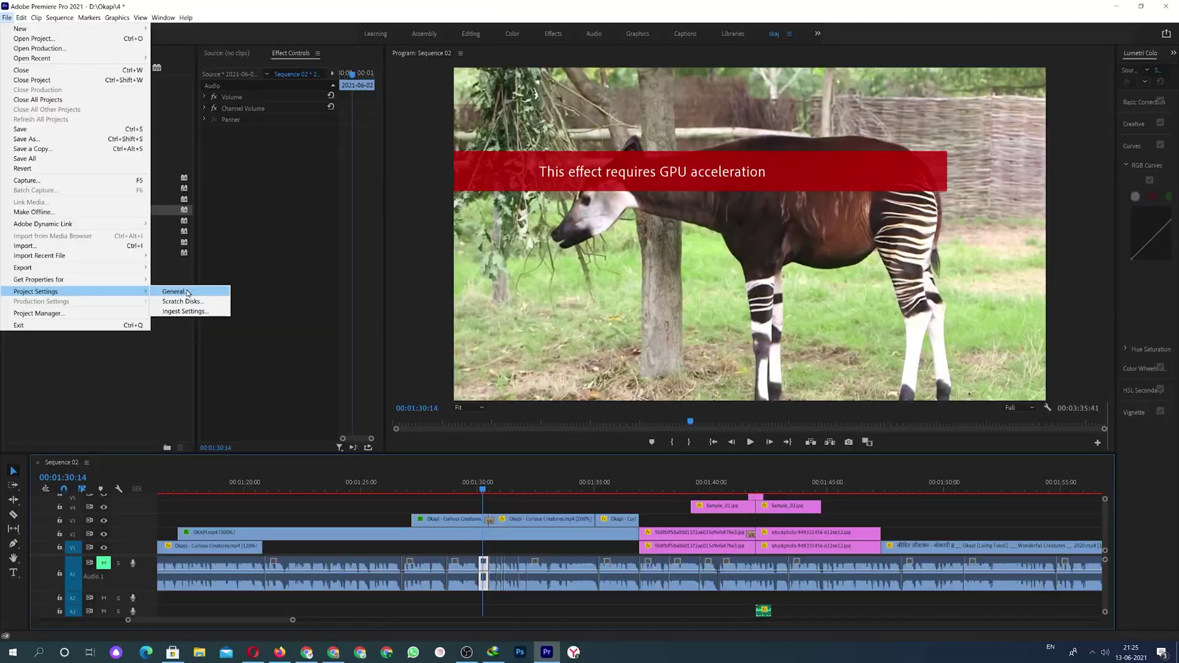
{"action": "left_click", "coordinate": [309, 545]}
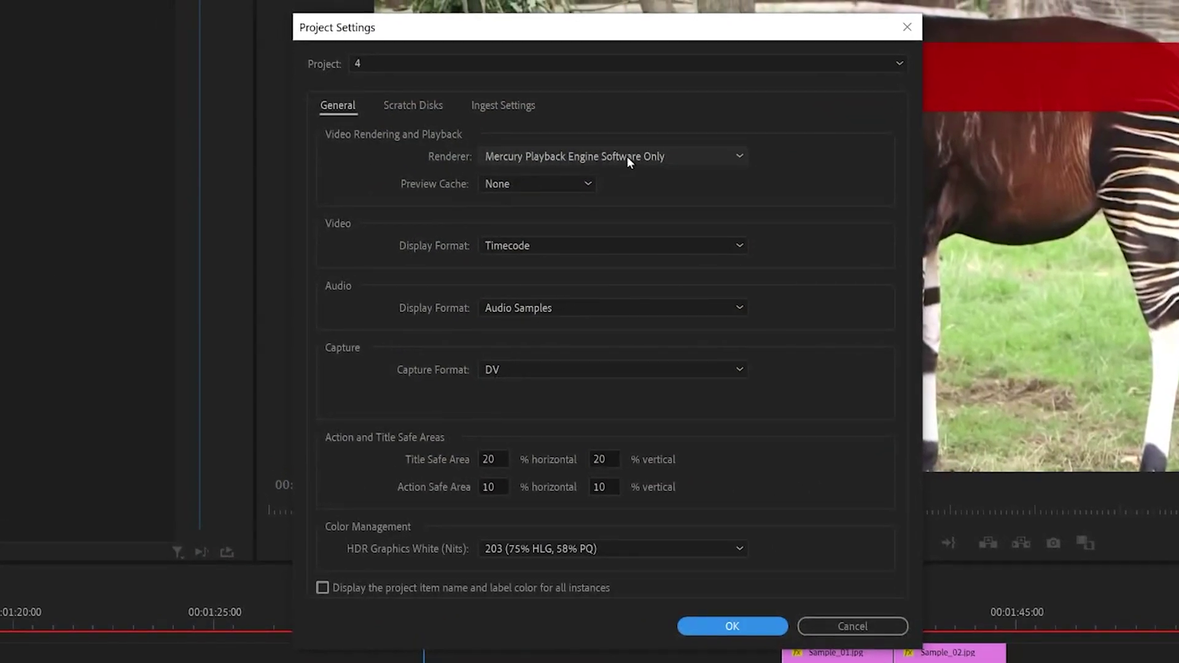
{"action": "left_click", "coordinate": [627, 157]}
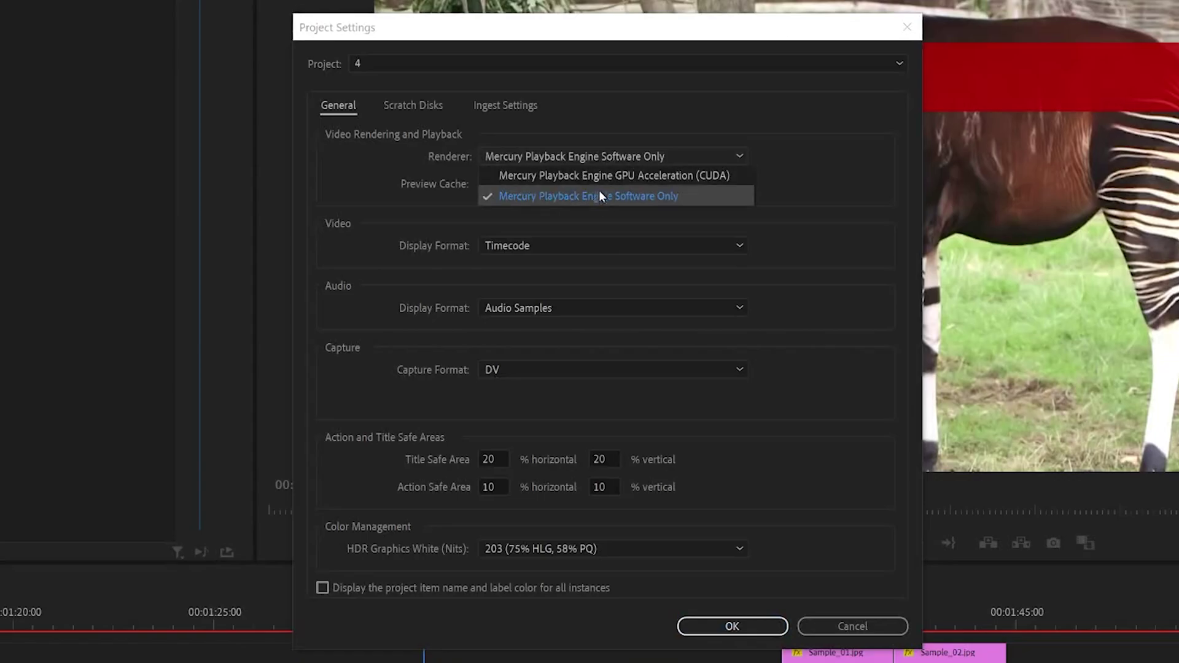
{"action": "left_click", "coordinate": [636, 177]}
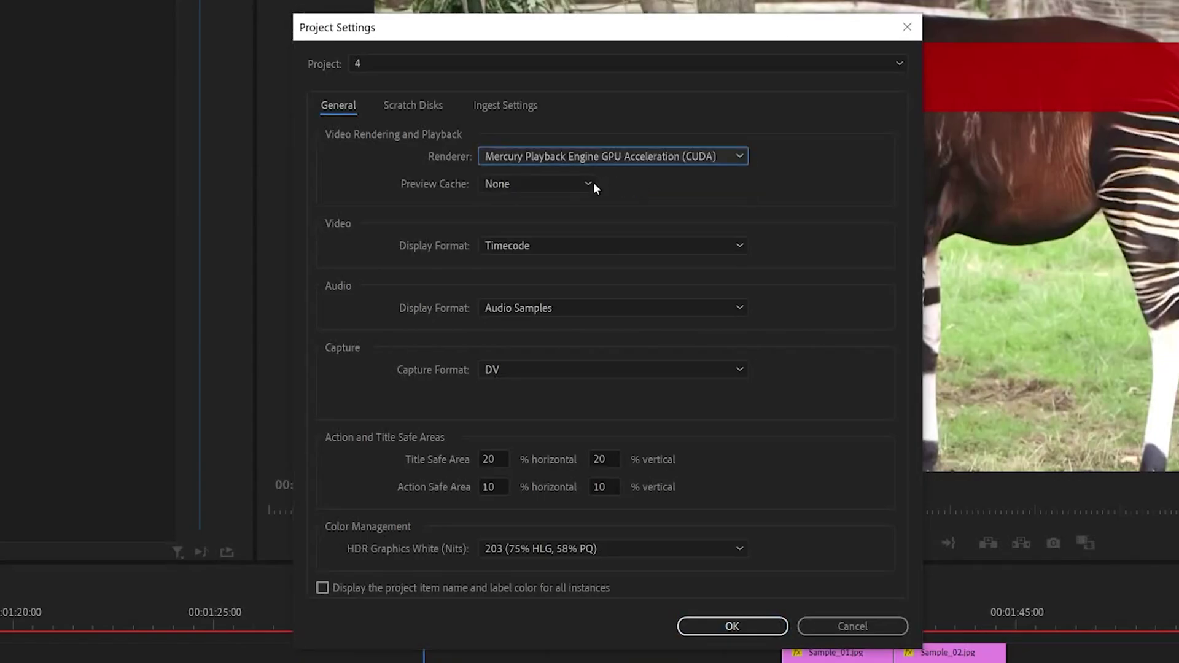
{"action": "left_click", "coordinate": [734, 630]}
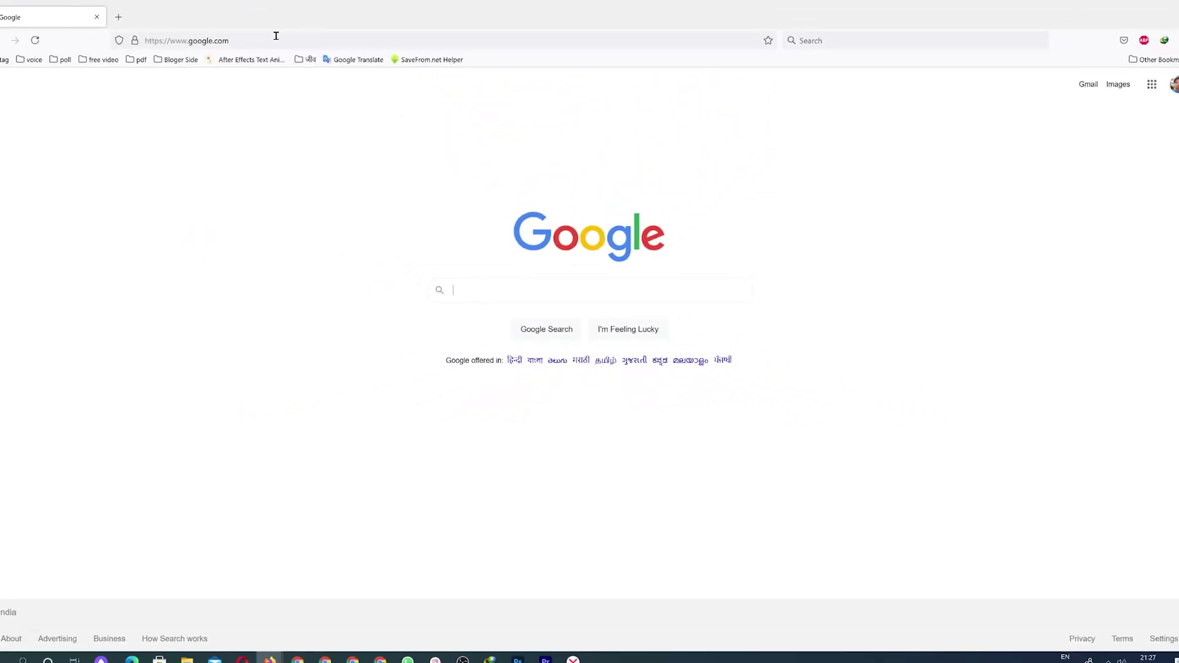
Search Google for 'nvidia' and open NVIDIA's official website
{"action": "type", "text": "nvid"}
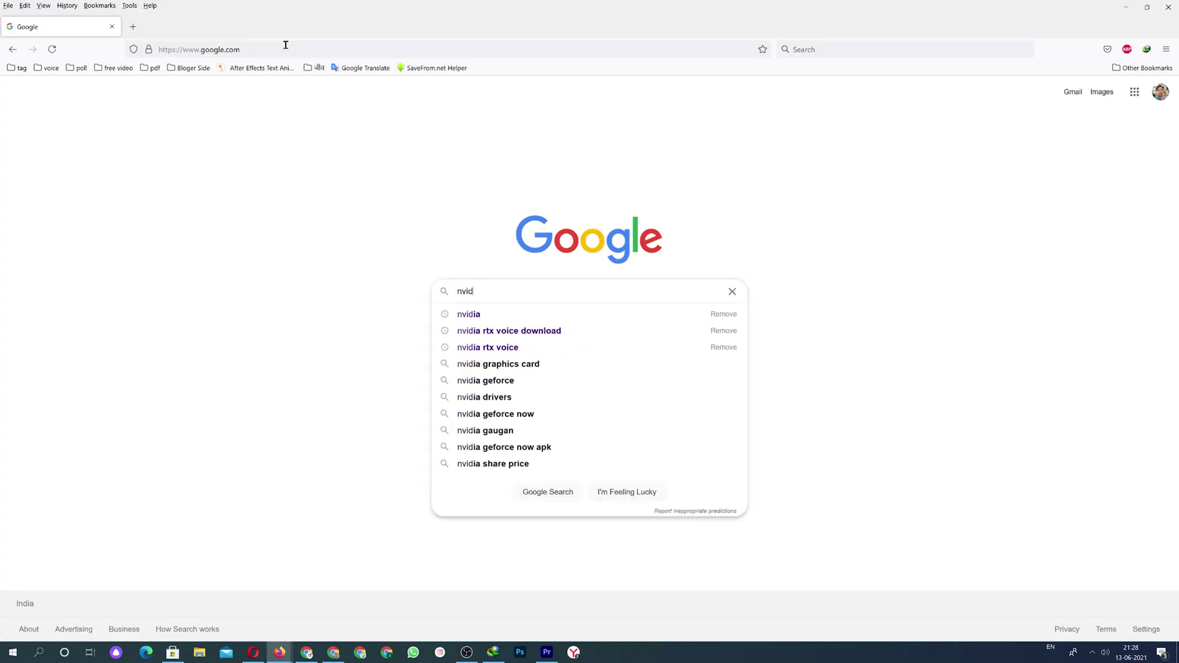
{"action": "type", "text": "ia"}
{"action": "key", "text": "Return"}
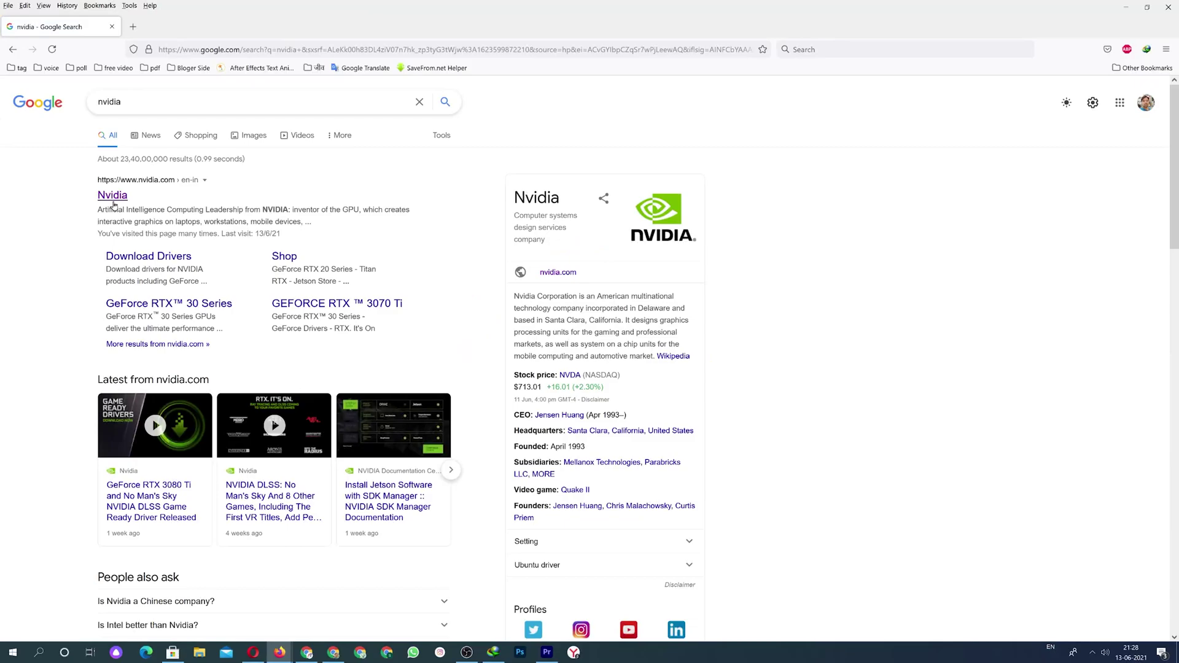
{"action": "left_click", "coordinate": [112, 196]}
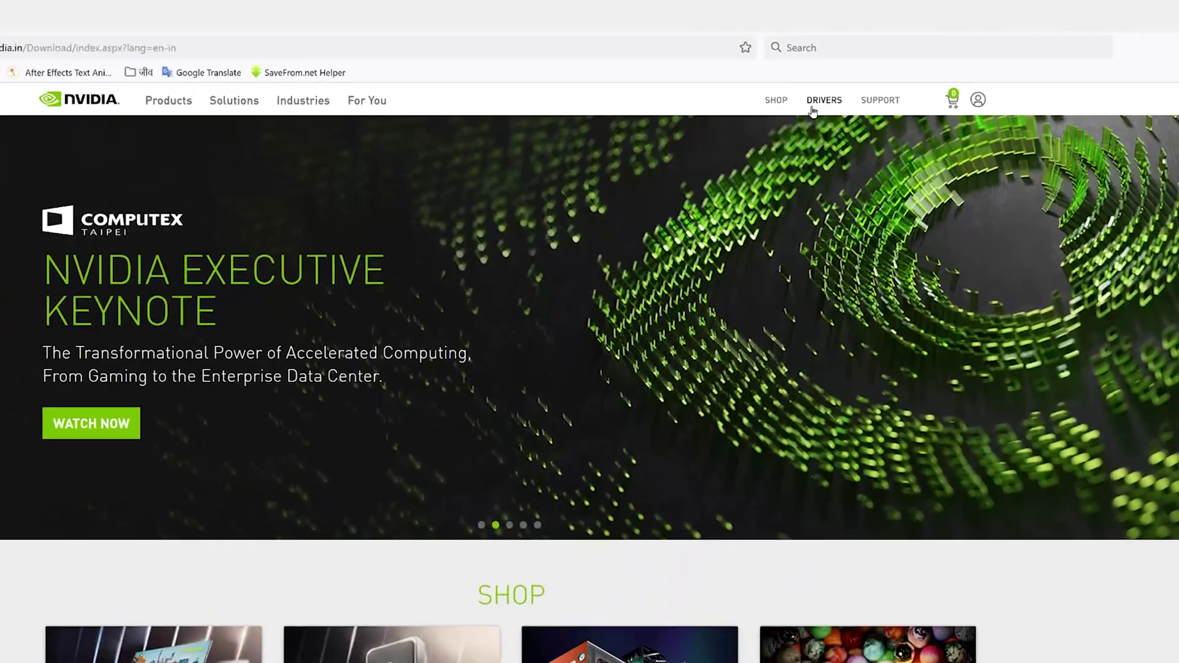
Go from NVIDIA's Drivers page to the CUDA page under Developers
{"action": "left_click", "coordinate": [829, 116]}
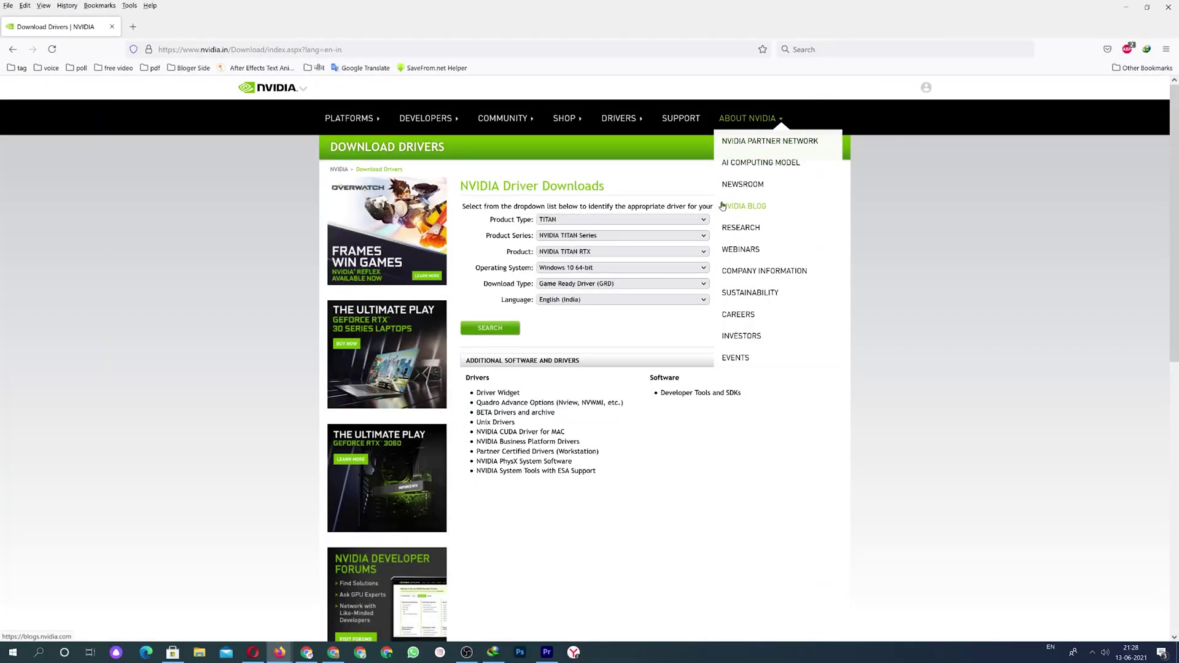
{"action": "left_click", "coordinate": [425, 118]}
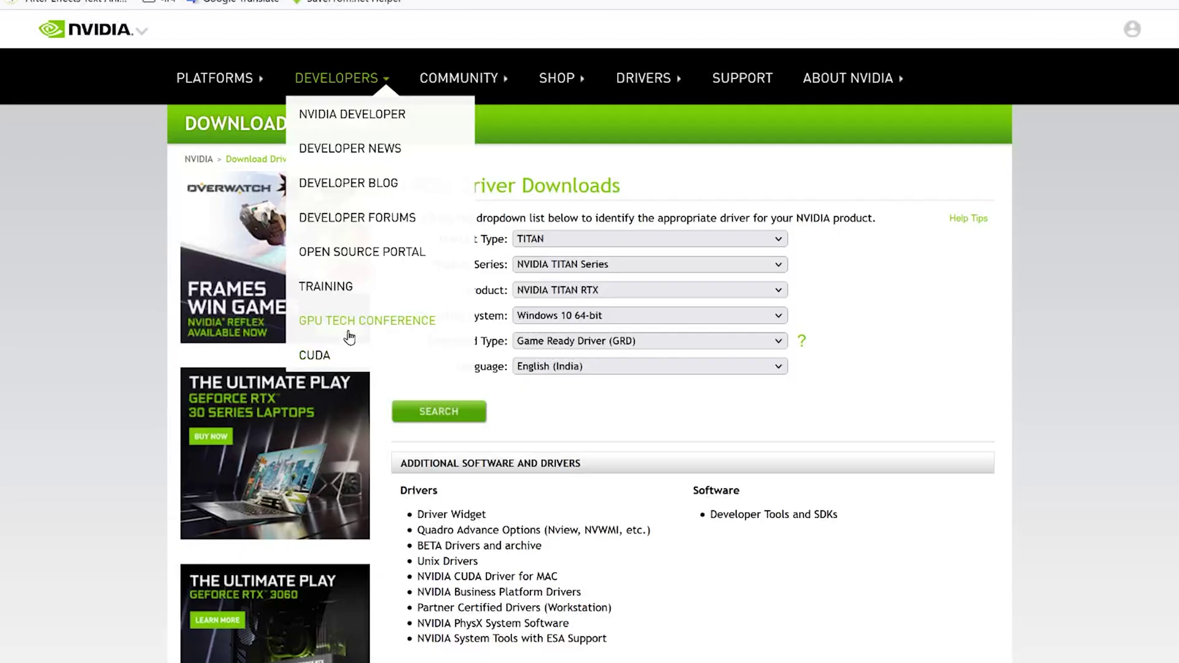
{"action": "left_click", "coordinate": [347, 355]}
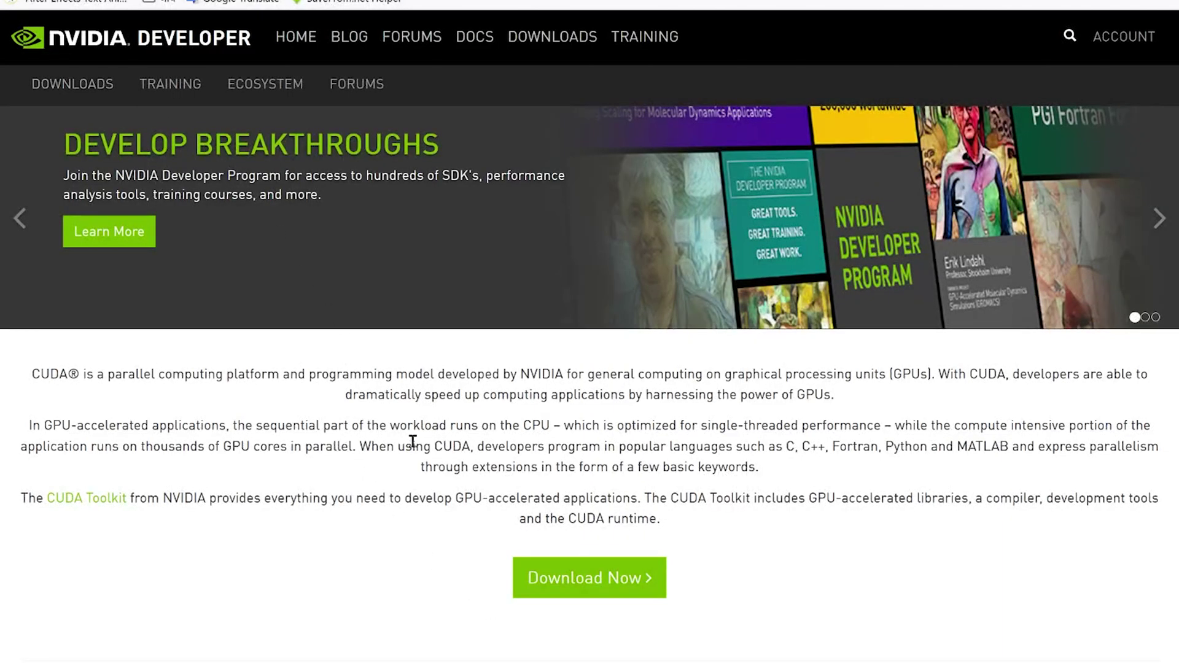
Open CUDA Toolkit downloads and select Windows, version 10, exe (local) installer
{"action": "left_click", "coordinate": [571, 588]}
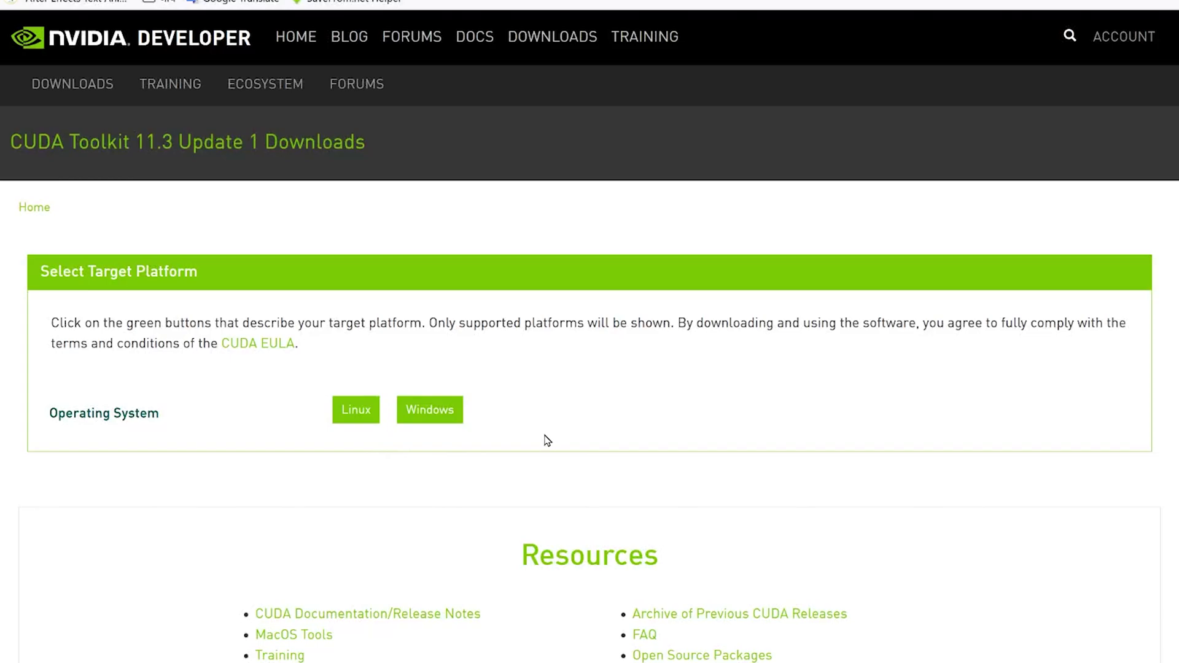
{"action": "left_click", "coordinate": [436, 420]}
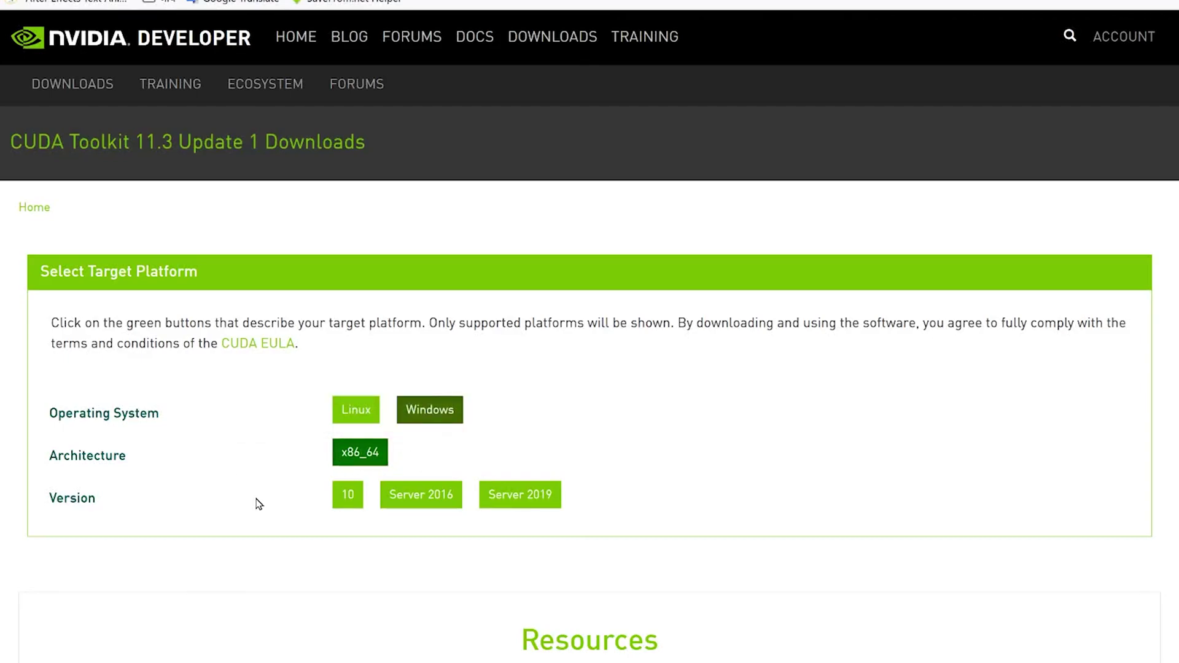
{"action": "left_click", "coordinate": [348, 505]}
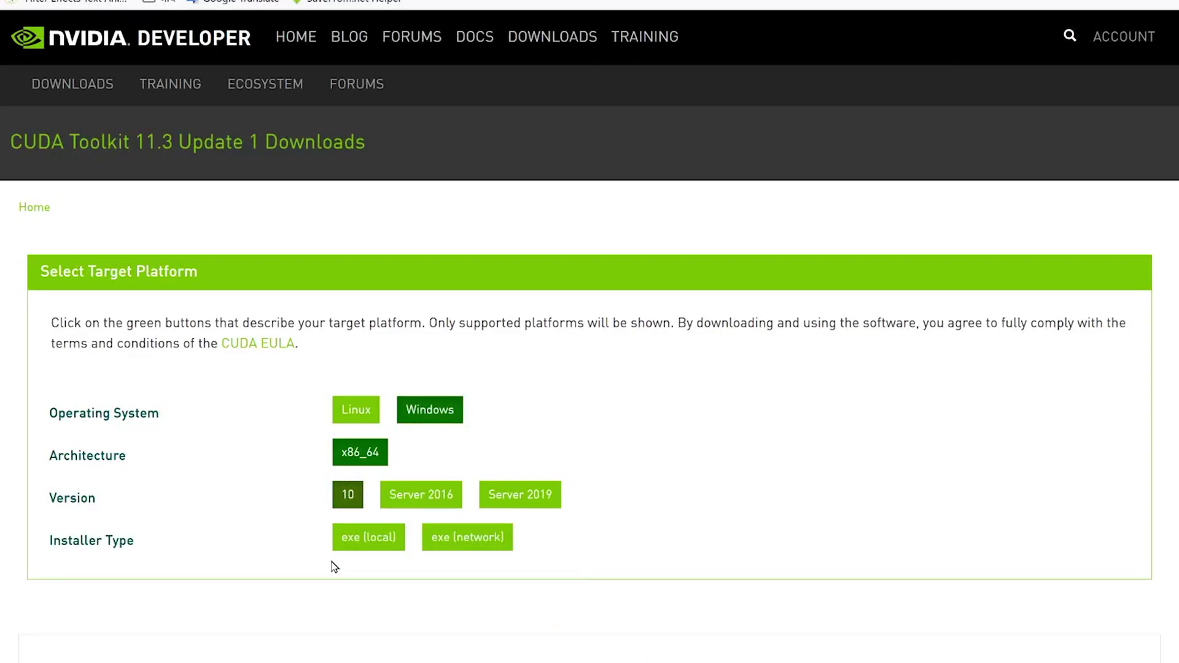
{"action": "left_click", "coordinate": [370, 544]}
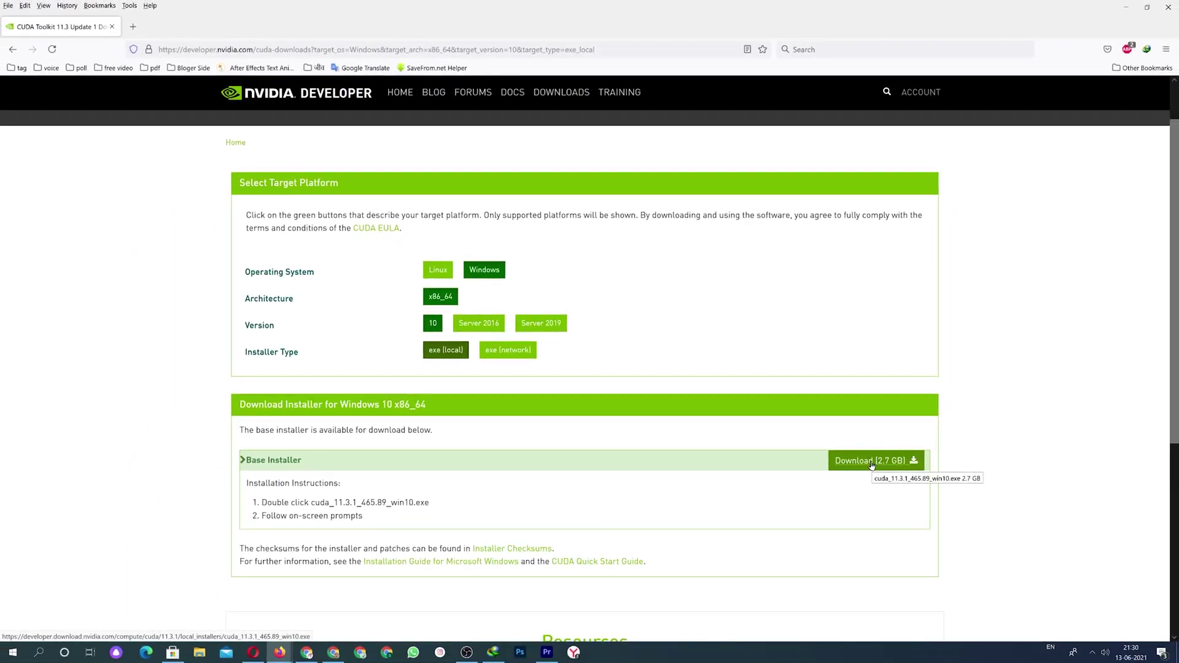
Download the 2.7 GB CUDA base installer through Internet Download Manager and run it
{"action": "left_click", "coordinate": [870, 461]}
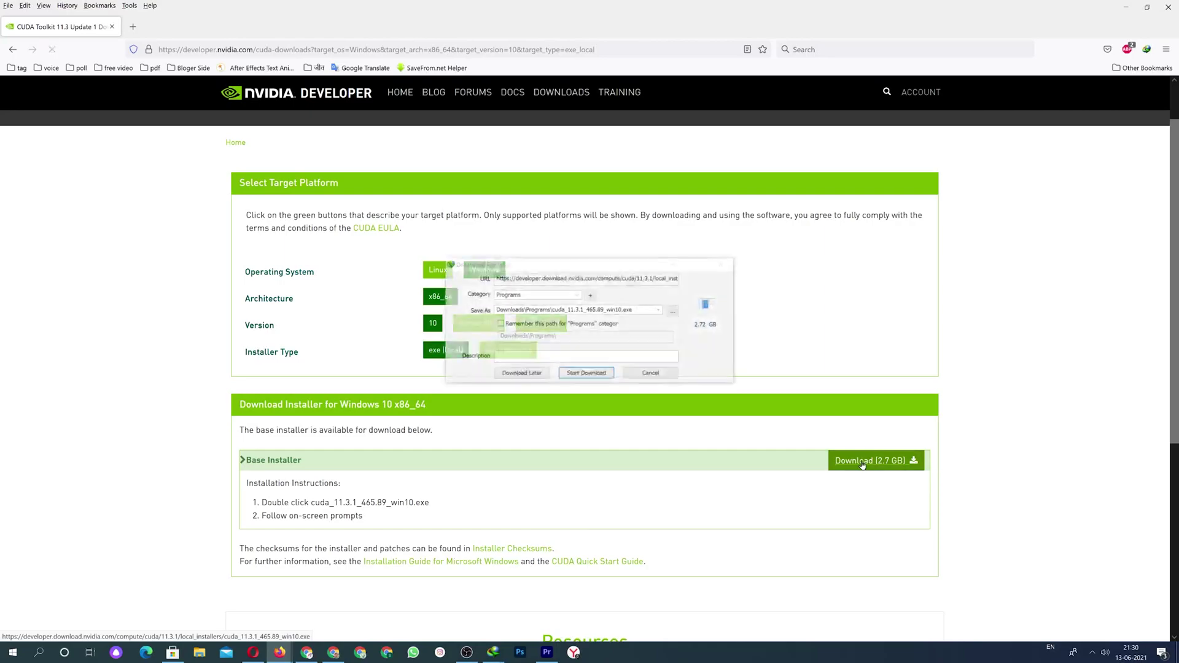
{"action": "left_click", "coordinate": [578, 375]}
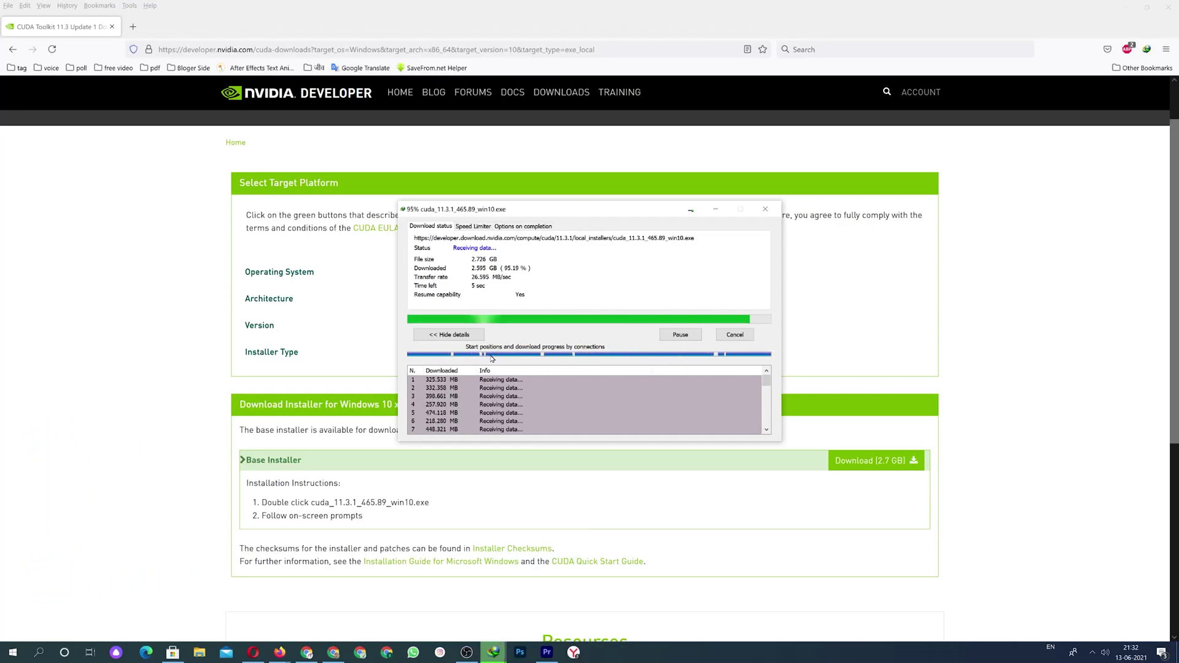
{"action": "left_click", "coordinate": [503, 361]}
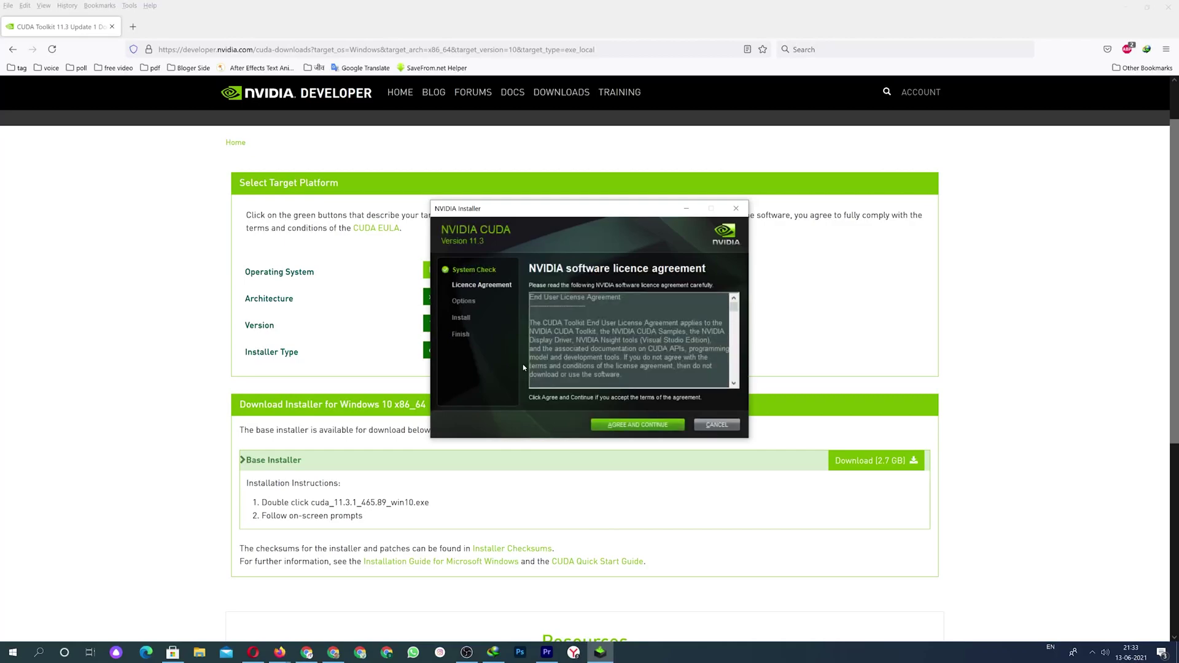
Accept the CUDA licence agreement and proceed with the Express (Recommended) installation
{"action": "left_click", "coordinate": [634, 426]}
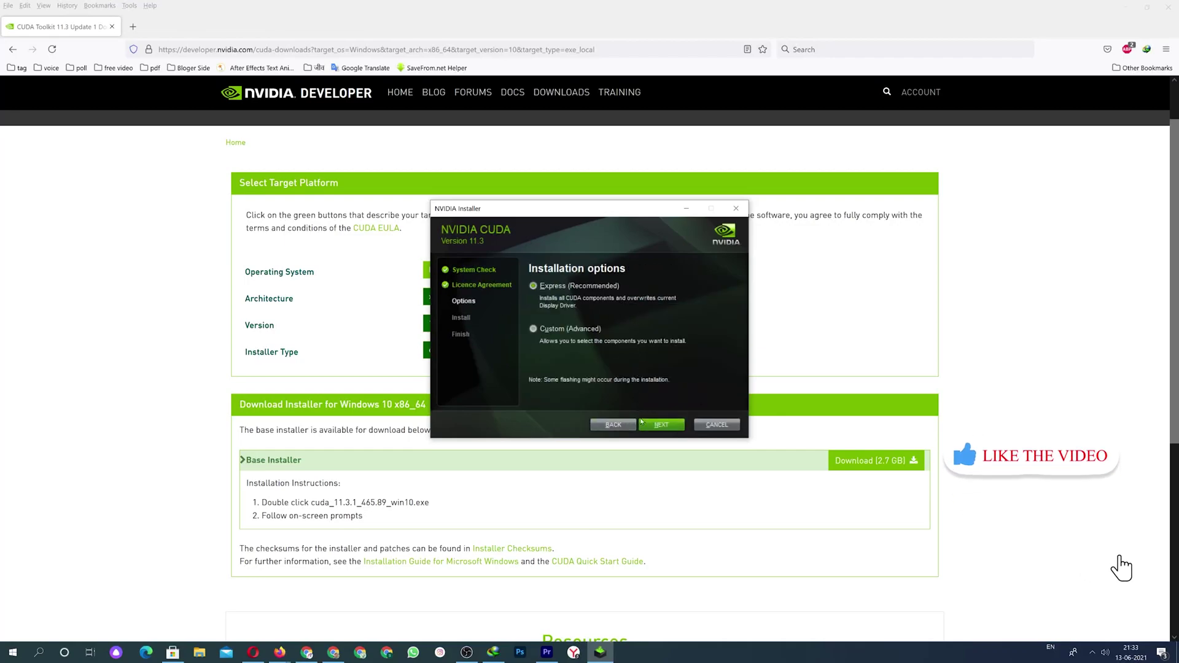
{"action": "left_click", "coordinate": [661, 424]}
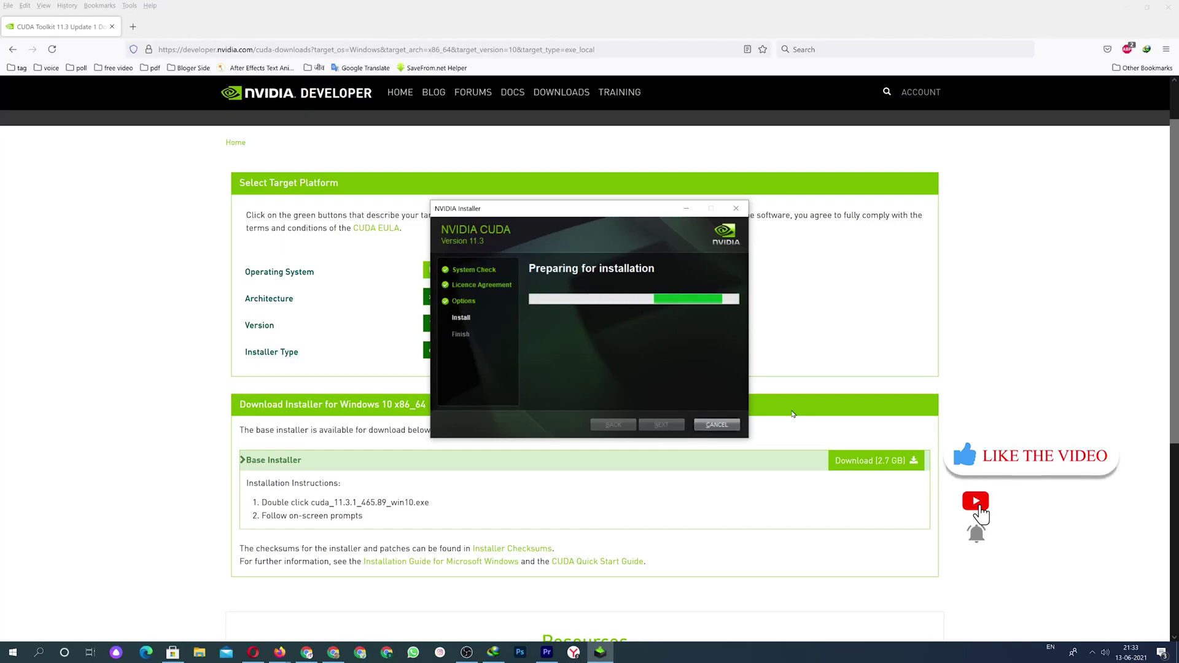